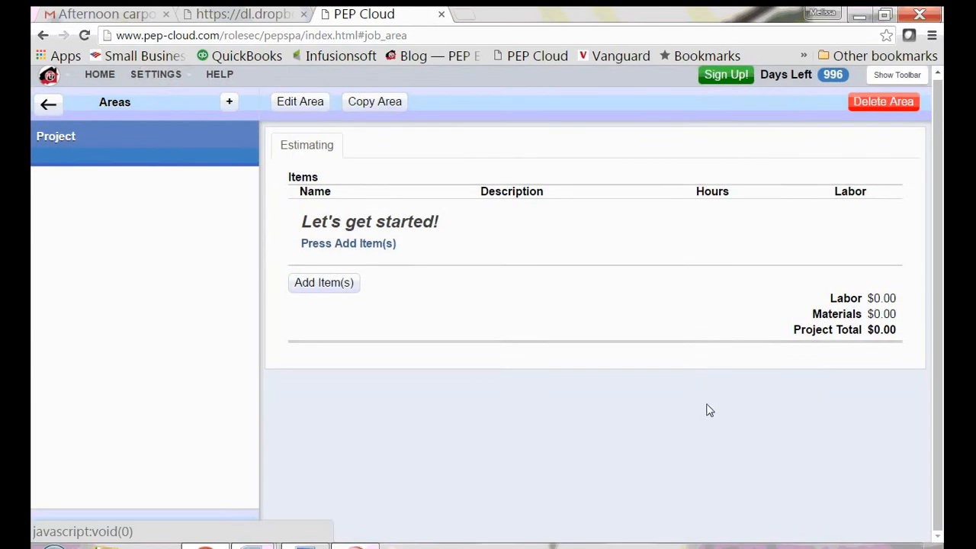
# Open the production rates settings and look through the list of default rate categories
pyautogui.click(158, 73)
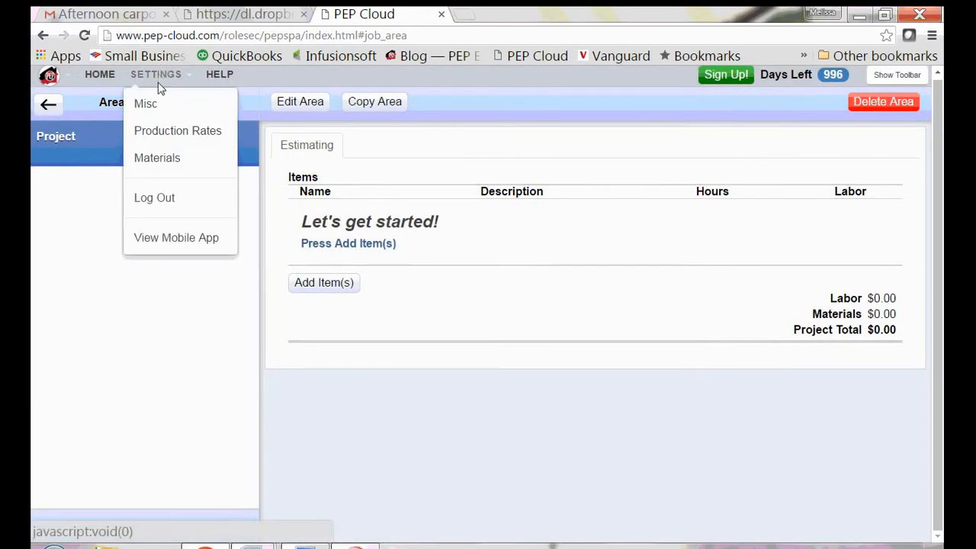
pyautogui.click(181, 134)
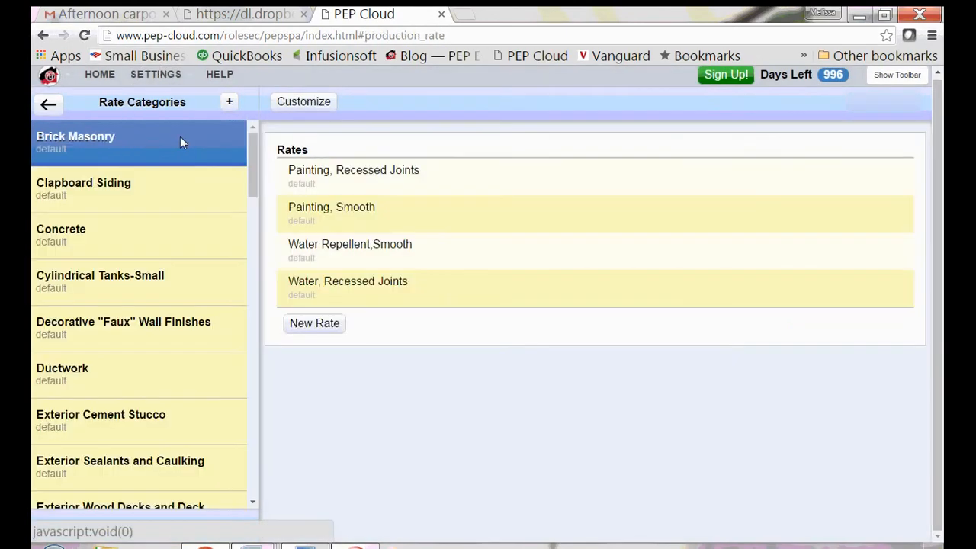
pyautogui.scroll(-4, 179, 142)
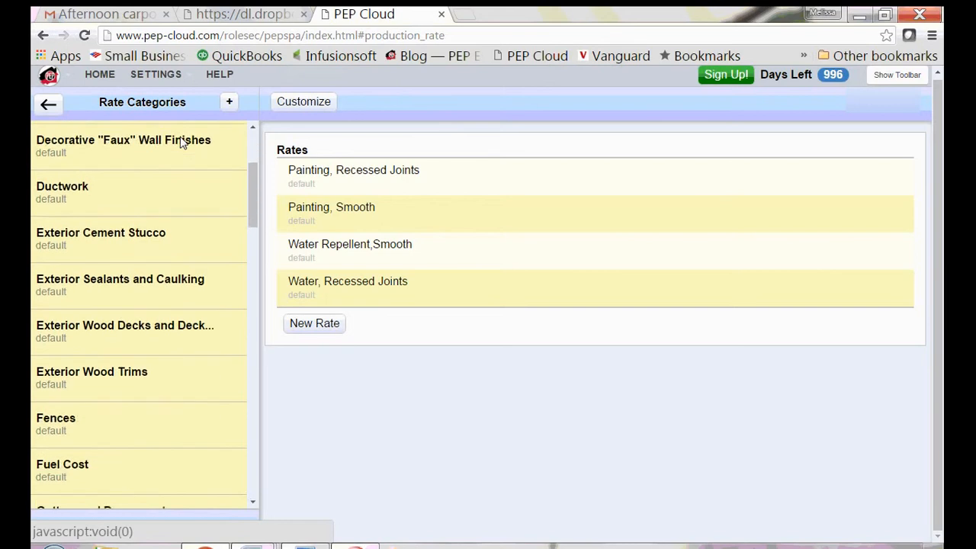
pyautogui.scroll(-3, 181, 142)
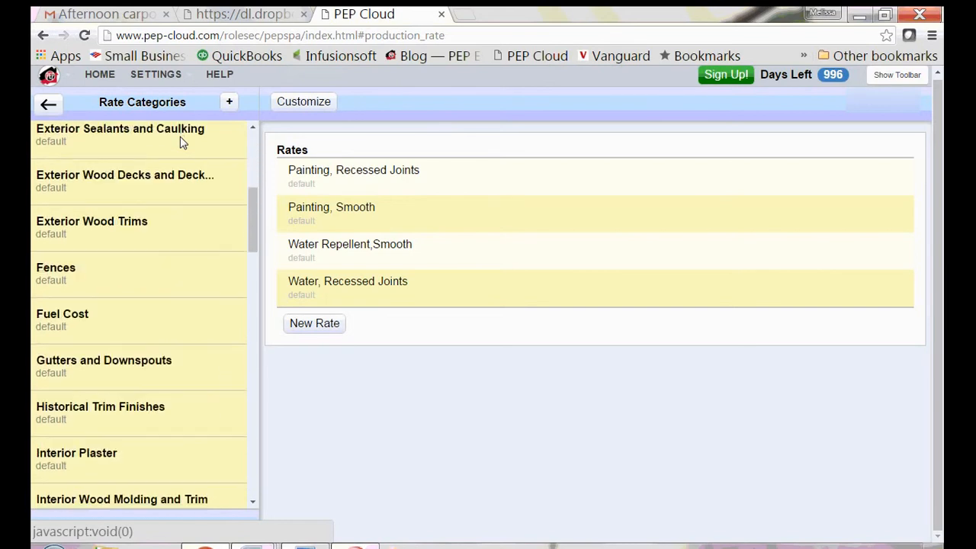
pyautogui.scroll(-3, 182, 143)
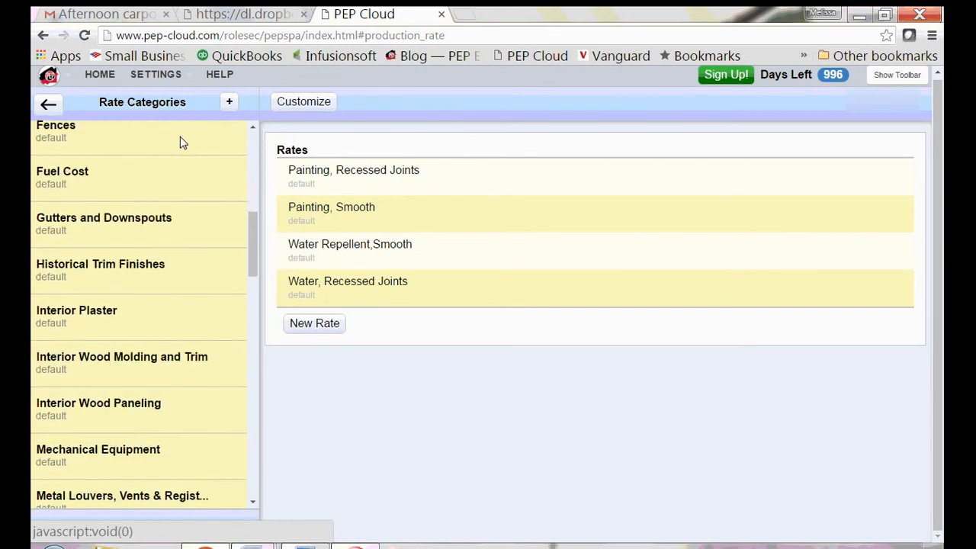
pyautogui.scroll(-4, 182, 143)
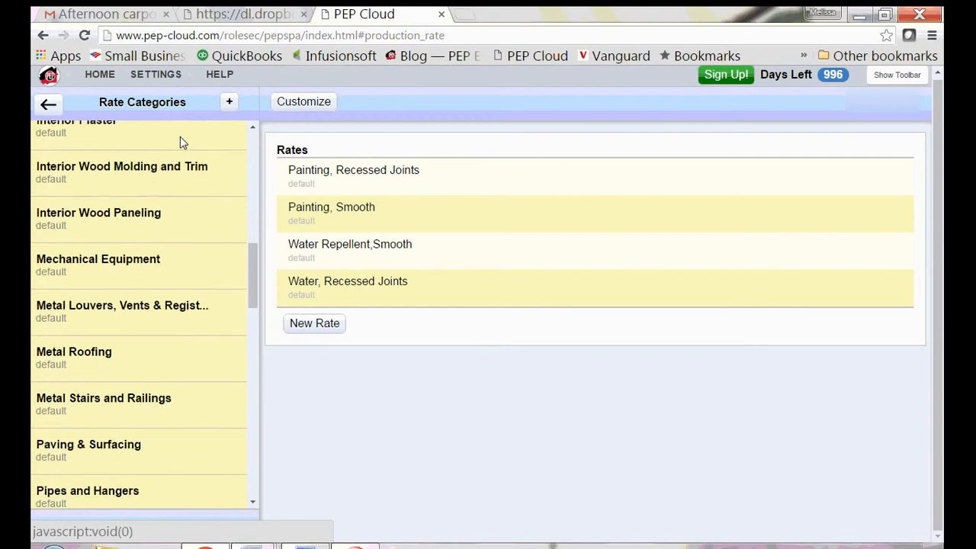
pyautogui.scroll(-3, 181, 141)
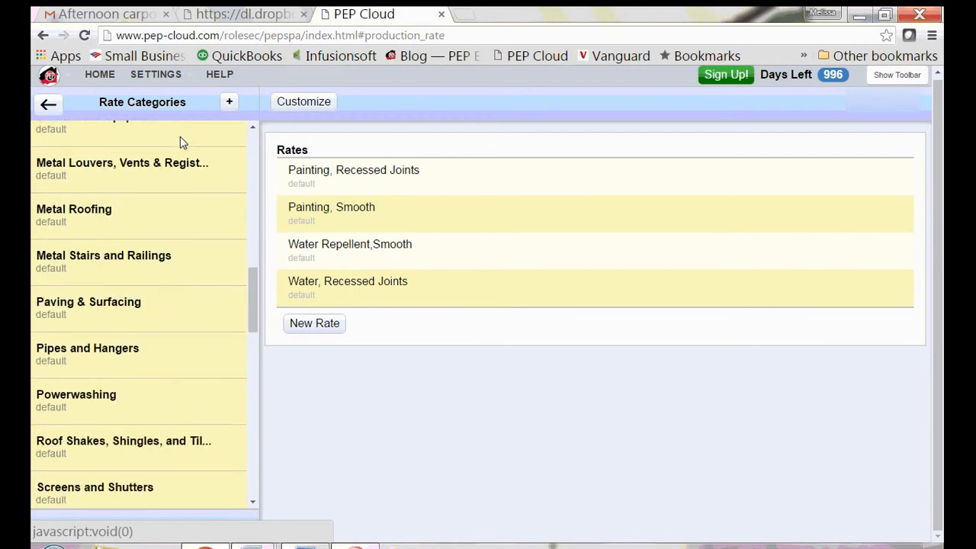
pyautogui.scroll(-4, 182, 142)
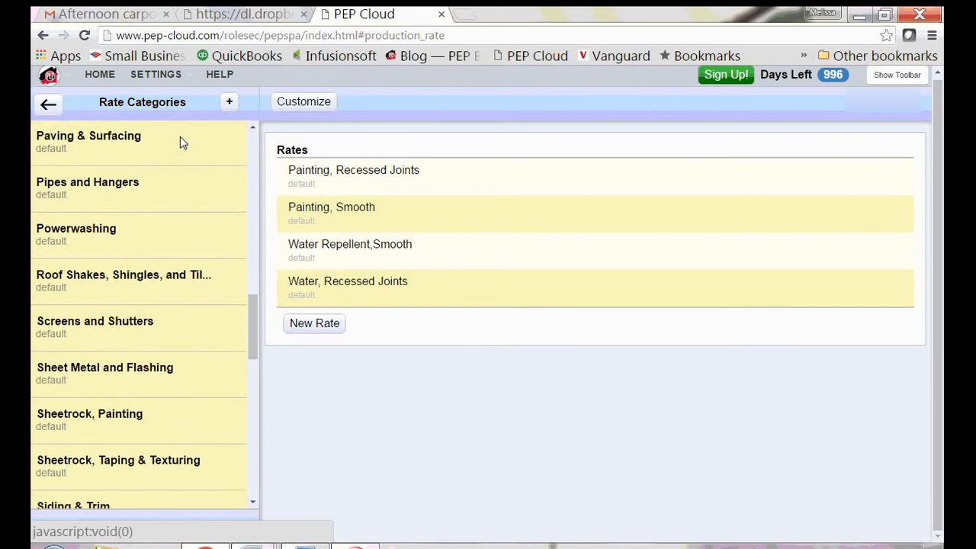
pyautogui.scroll(-3, 181, 143)
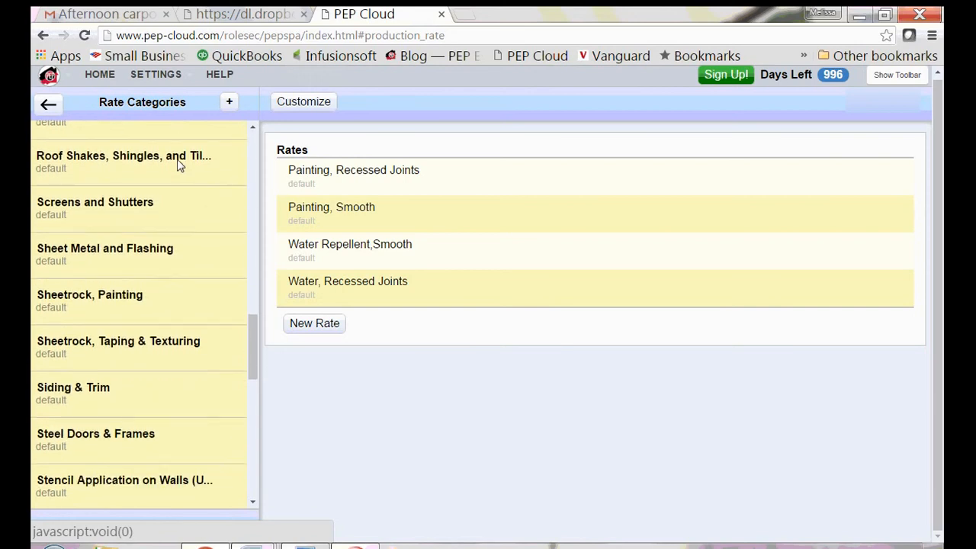
# View the rates under Screens and Shutters and Storage Tanks, and look through the remaining rate categories
pyautogui.click(203, 209)
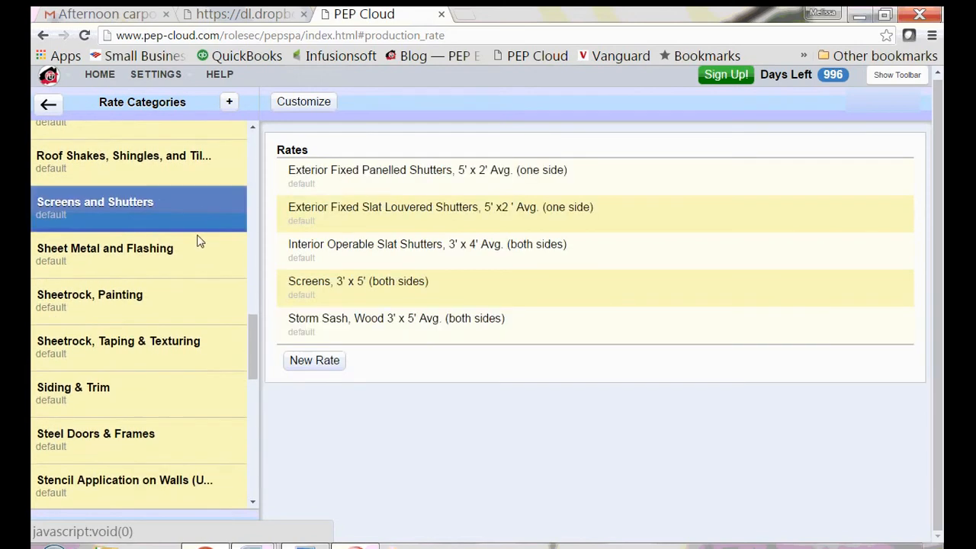
pyautogui.scroll(-4, 197, 241)
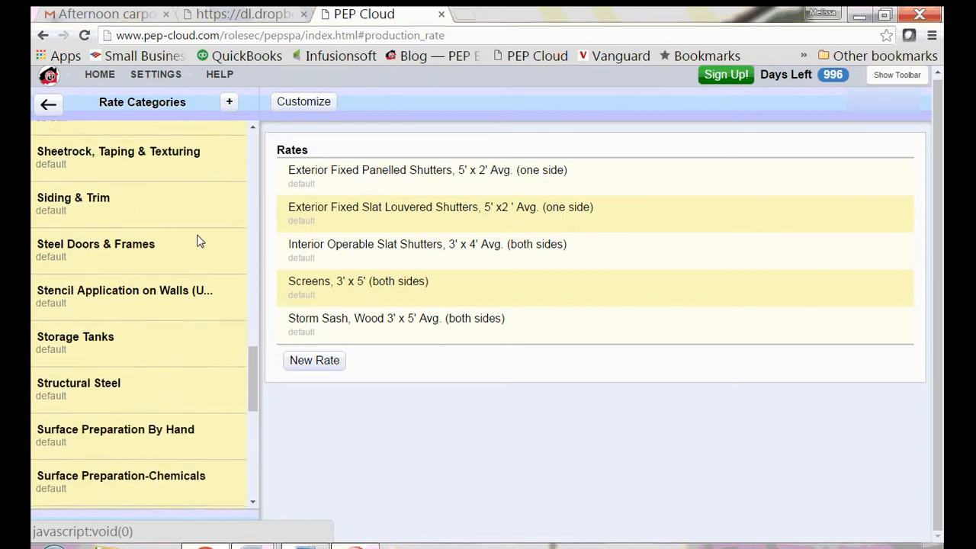
pyautogui.scroll(-2, 197, 241)
pyautogui.click(190, 244)
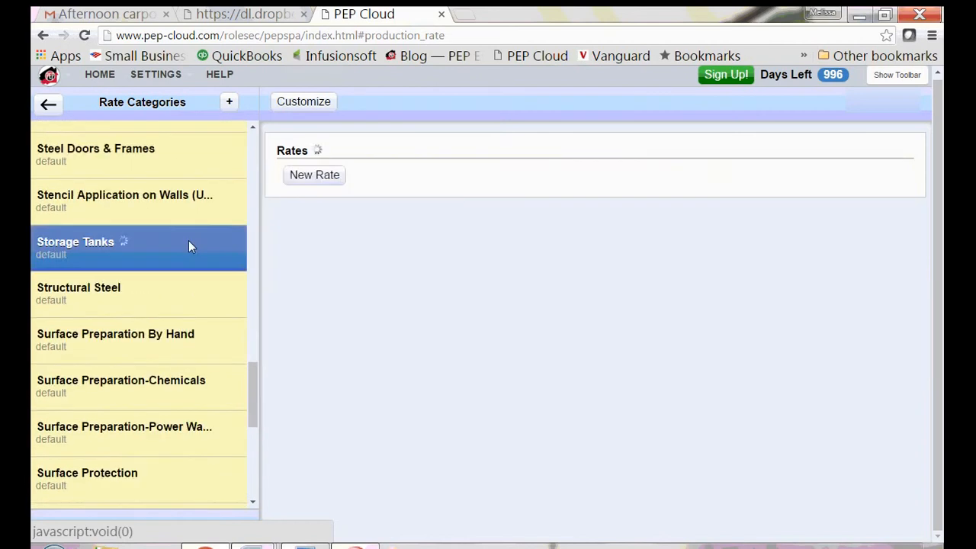
pyautogui.scroll(-6, 189, 243)
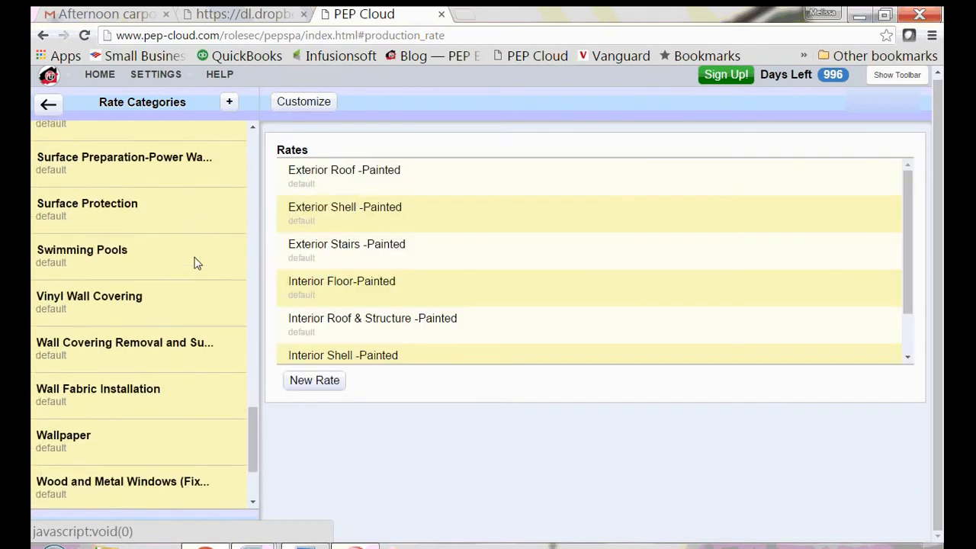
pyautogui.scroll(-3, 195, 263)
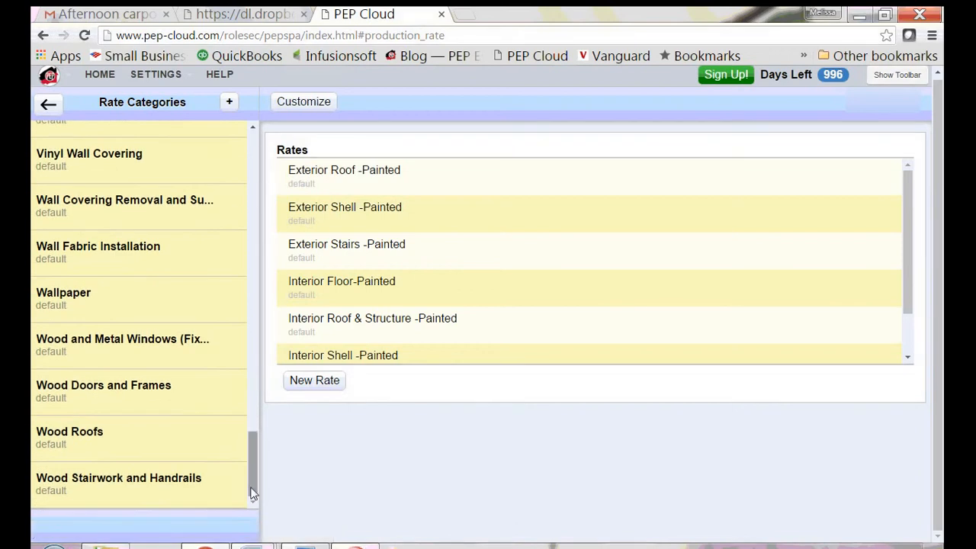
pyautogui.moveTo(253, 494); pyautogui.dragTo(222, 148)
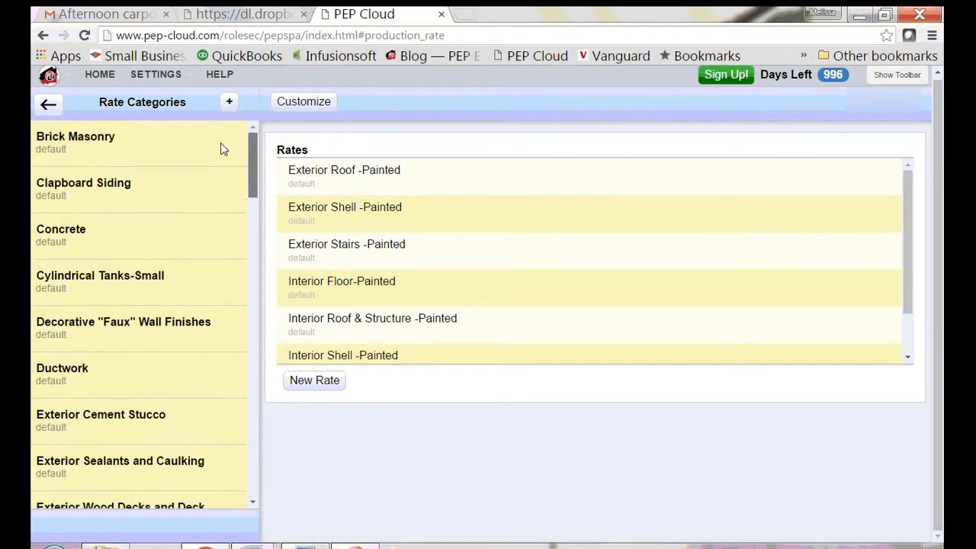
# Examine the Clapboard Siding -rough rate in the Clapboard Siding category, including its BRUSH method and formula
pyautogui.click(175, 183)
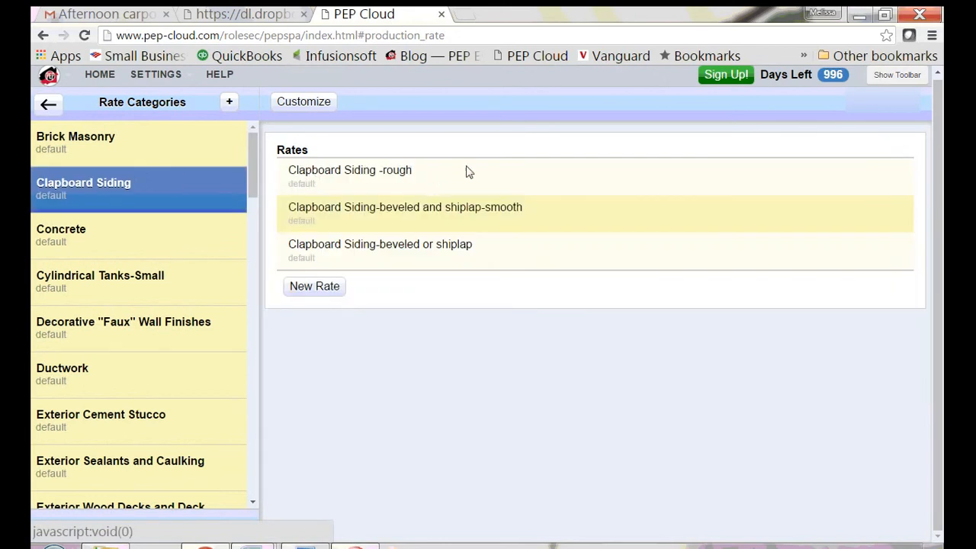
pyautogui.click(447, 182)
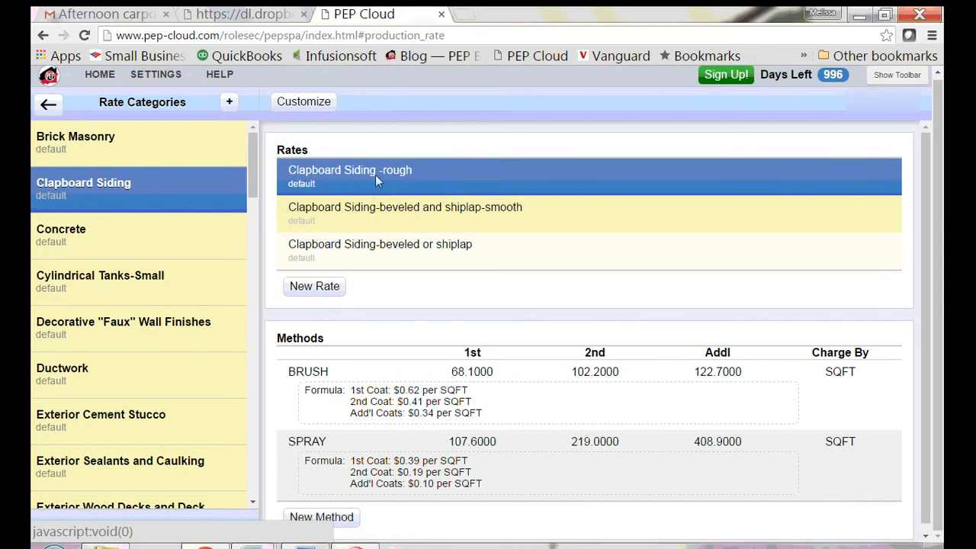
pyautogui.click(301, 383)
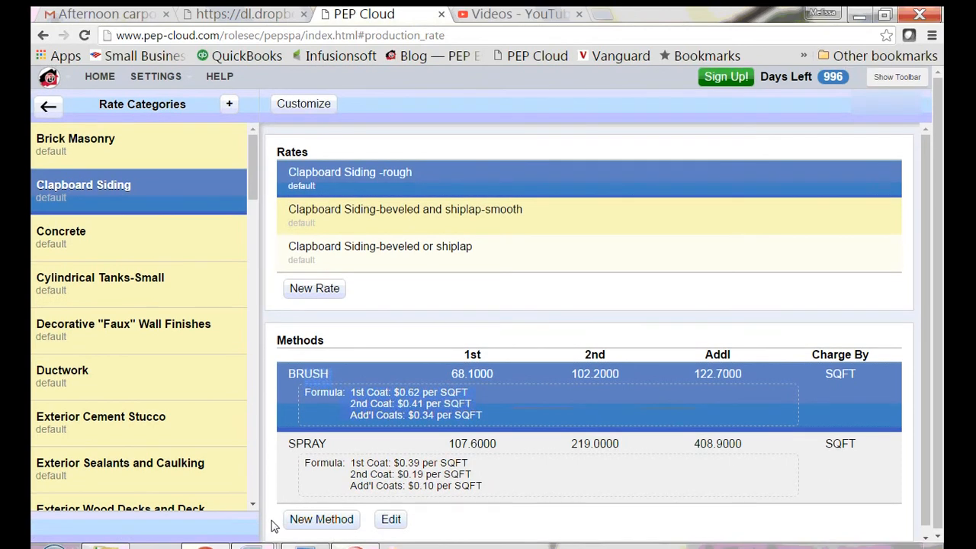
# Return to the client list and create a Residential Exterior job named "Garden shed" for the selected client
pyautogui.click(49, 107)
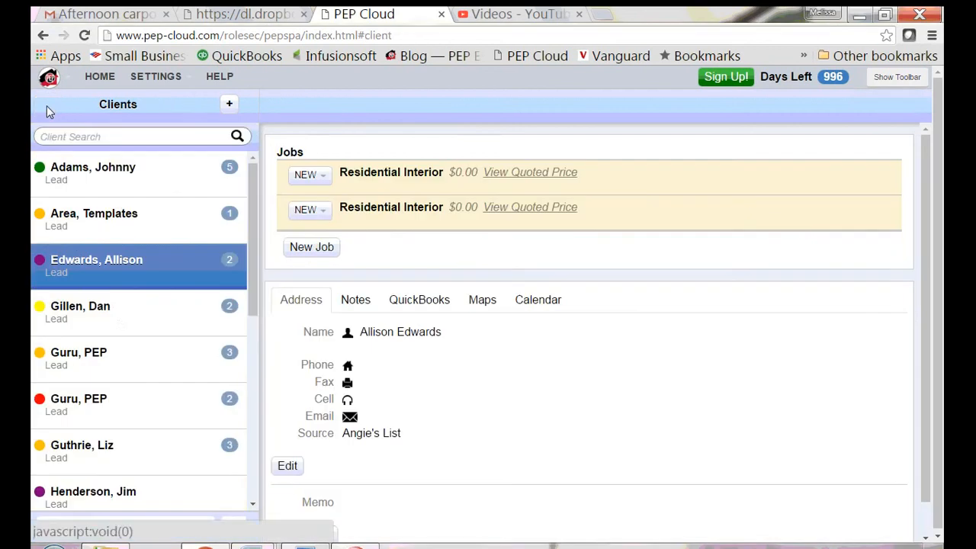
pyautogui.click(324, 247)
pyautogui.click(387, 128)
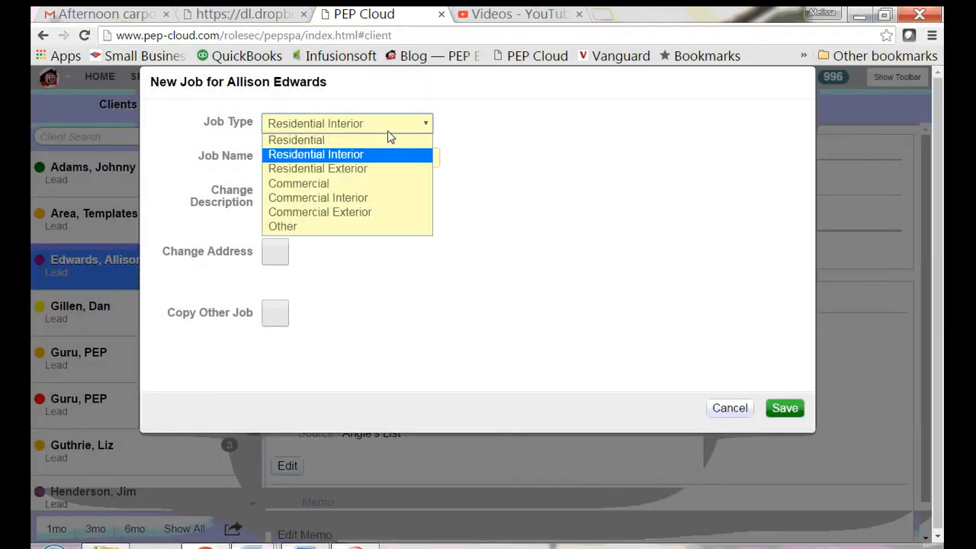
pyautogui.click(380, 178)
pyautogui.moveTo(373, 160); pyautogui.dragTo(264, 158)
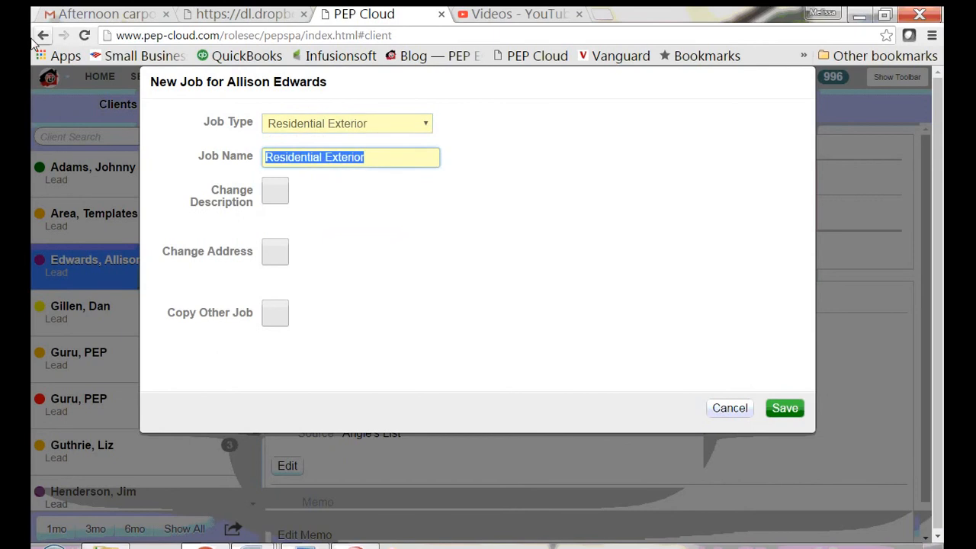
pyautogui.write('Garden shed')
pyautogui.press('Tab')
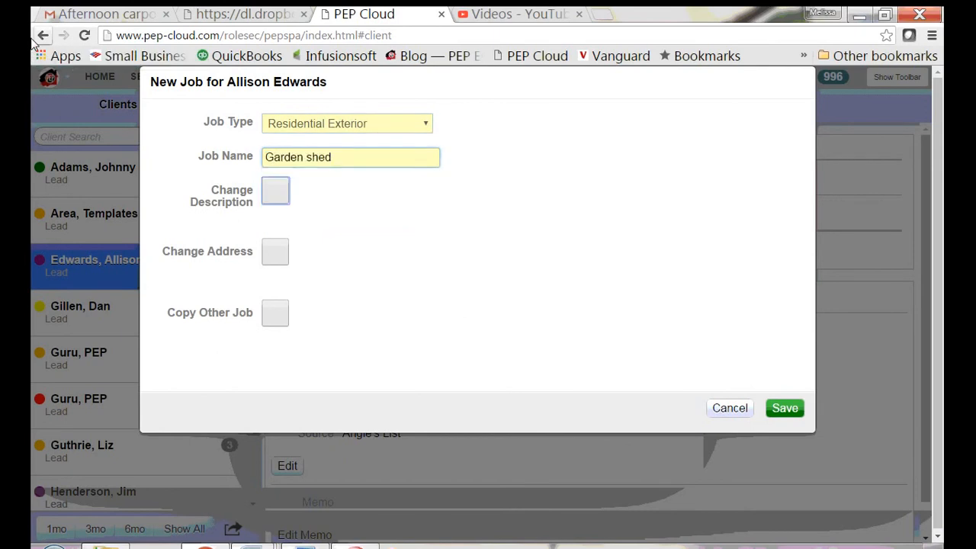
pyautogui.click(781, 408)
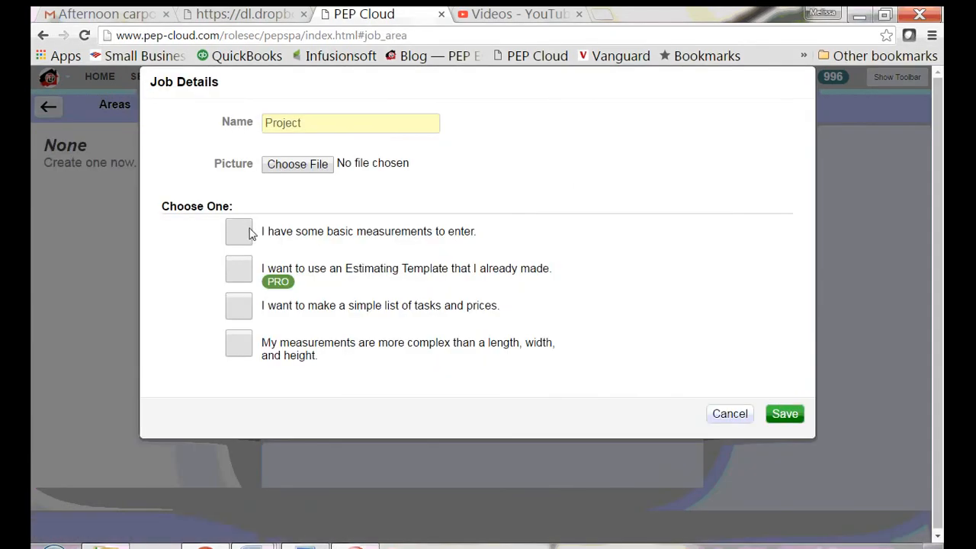
# Give the Project area basic measurements of 16 ft length, 12 ft width and 8 ft height, and save it
pyautogui.click(239, 231)
pyautogui.click(275, 275)
pyautogui.write('16')
pyautogui.press('Tab')
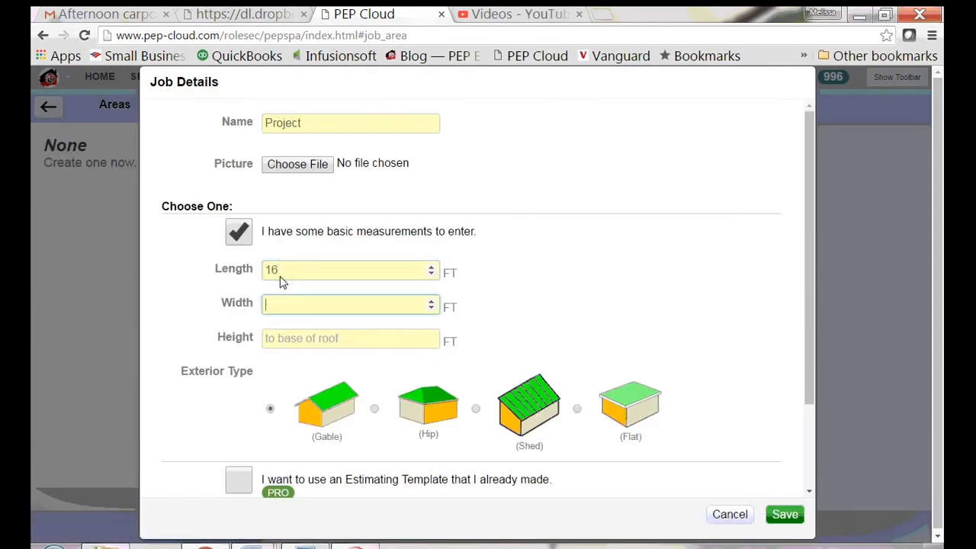
pyautogui.write('12')
pyautogui.press('Tab')
pyautogui.write('8')
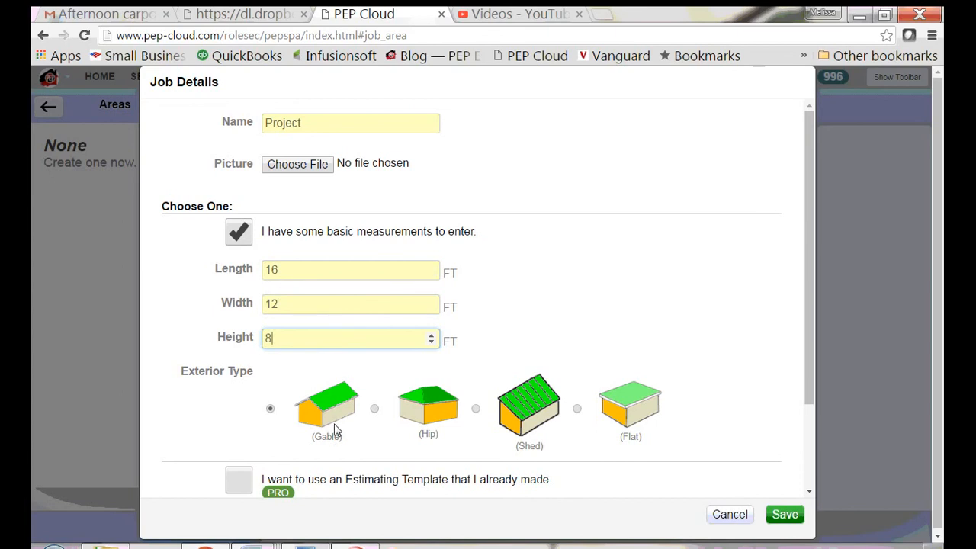
pyautogui.click(787, 516)
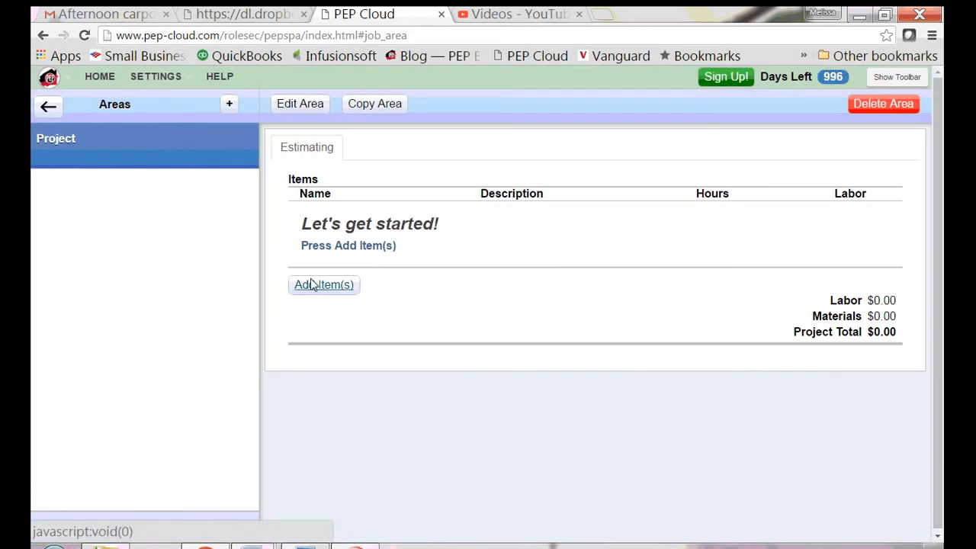
# Start a rate library item for the area, charged by the SQFT, with category Clapboard Siding and rate Clapboard Siding -rough
pyautogui.click(315, 283)
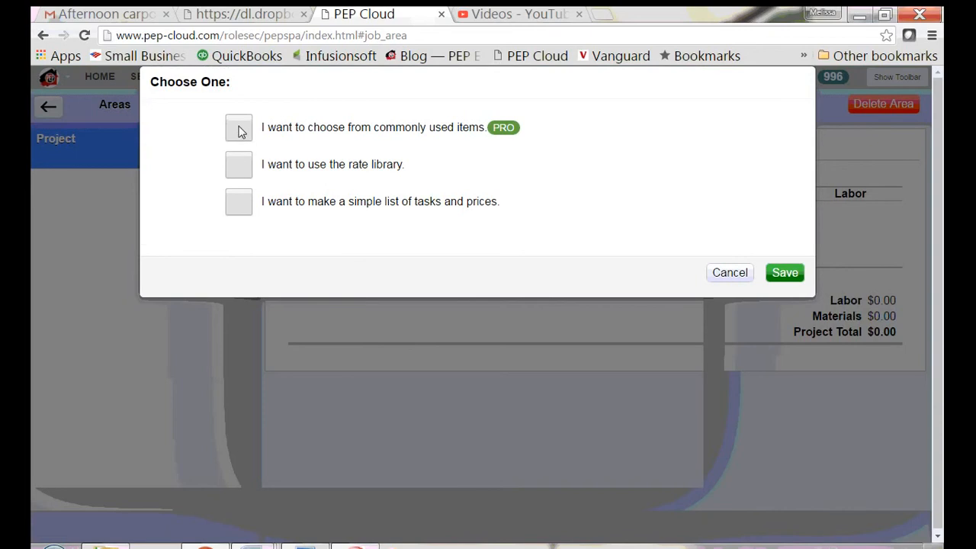
pyautogui.click(239, 164)
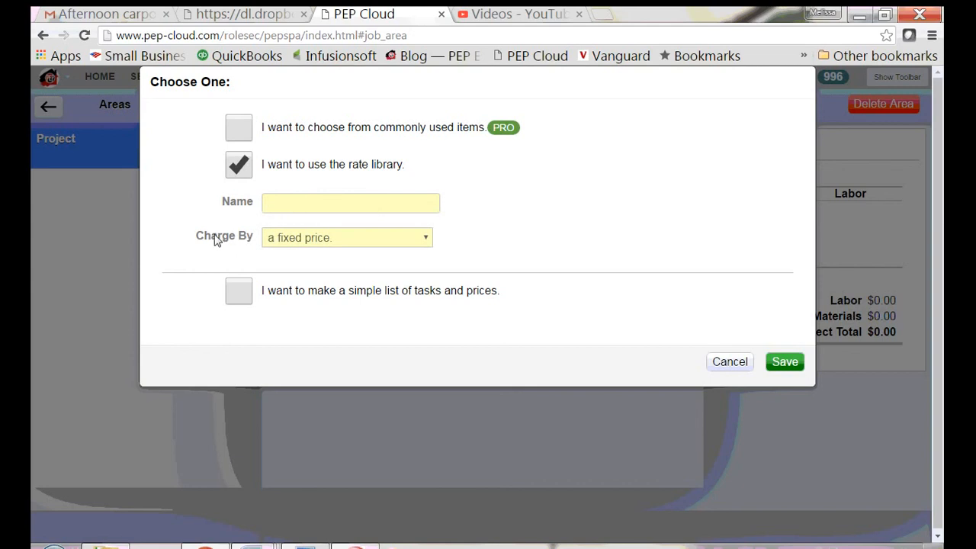
pyautogui.click(334, 239)
pyautogui.click(317, 299)
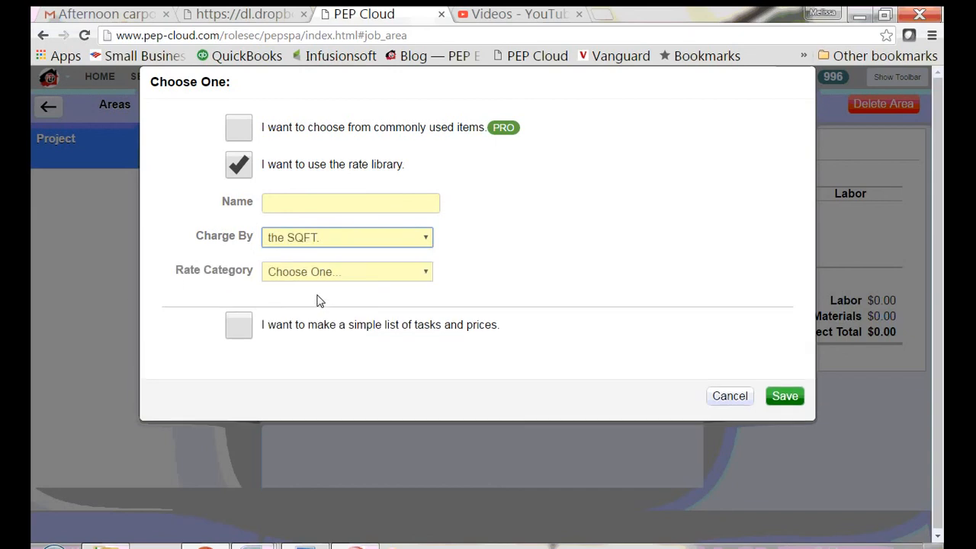
pyautogui.click(380, 272)
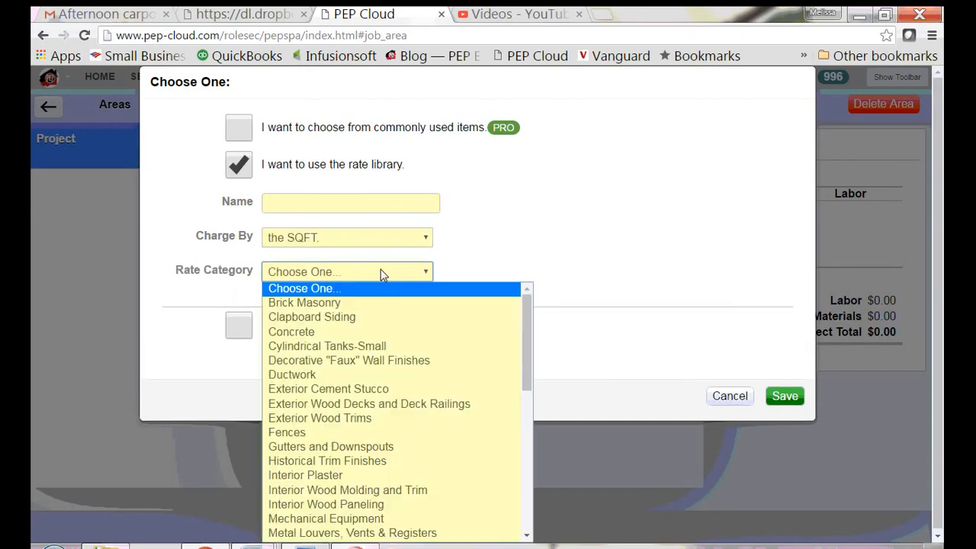
pyautogui.click(394, 319)
pyautogui.click(397, 307)
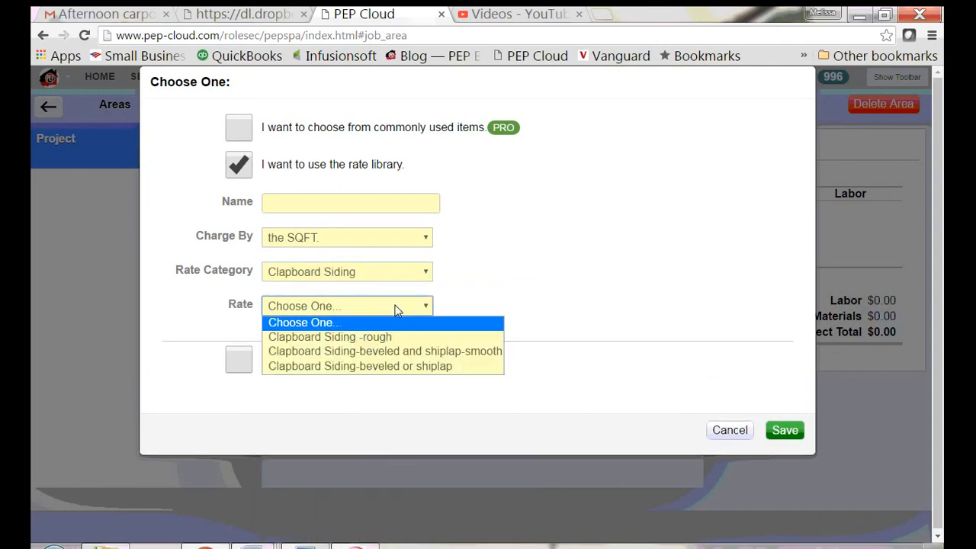
pyautogui.click(402, 337)
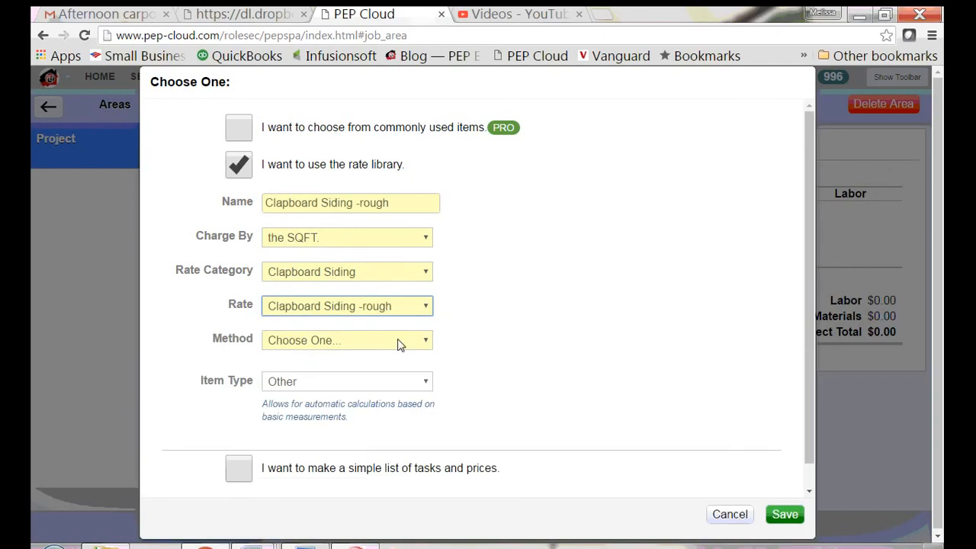
# Set the clapboard siding item's method to BRUSH and its item type to Exterior Body
pyautogui.click(385, 343)
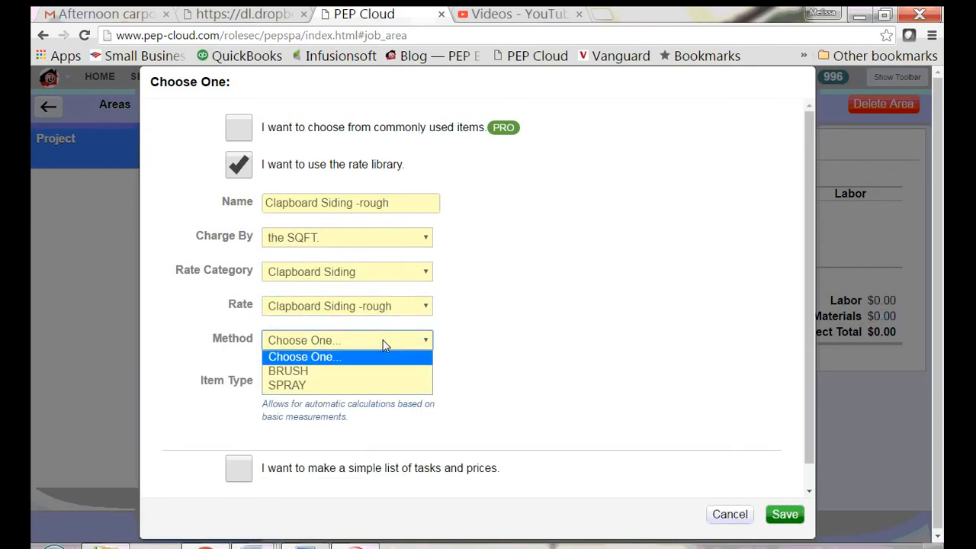
pyautogui.click(355, 371)
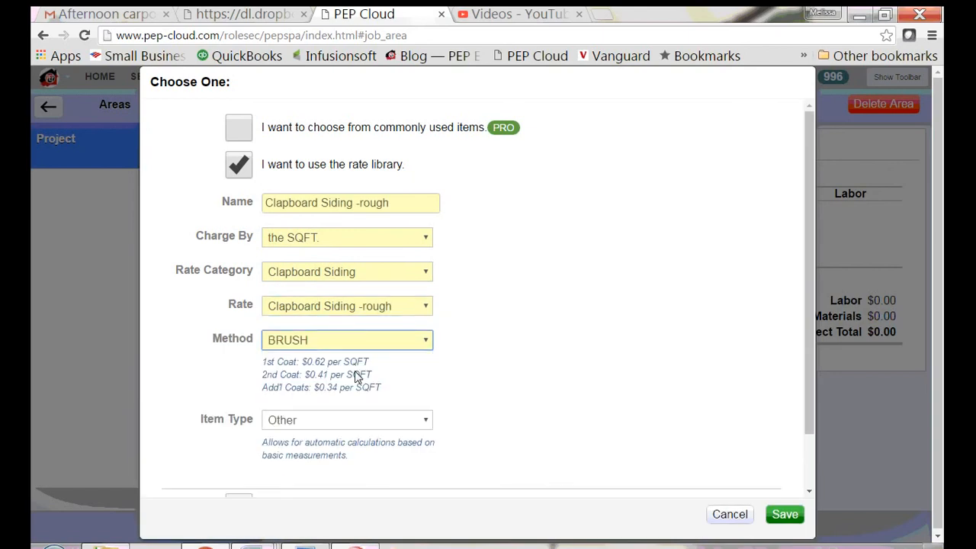
pyautogui.click(318, 424)
pyautogui.click(344, 456)
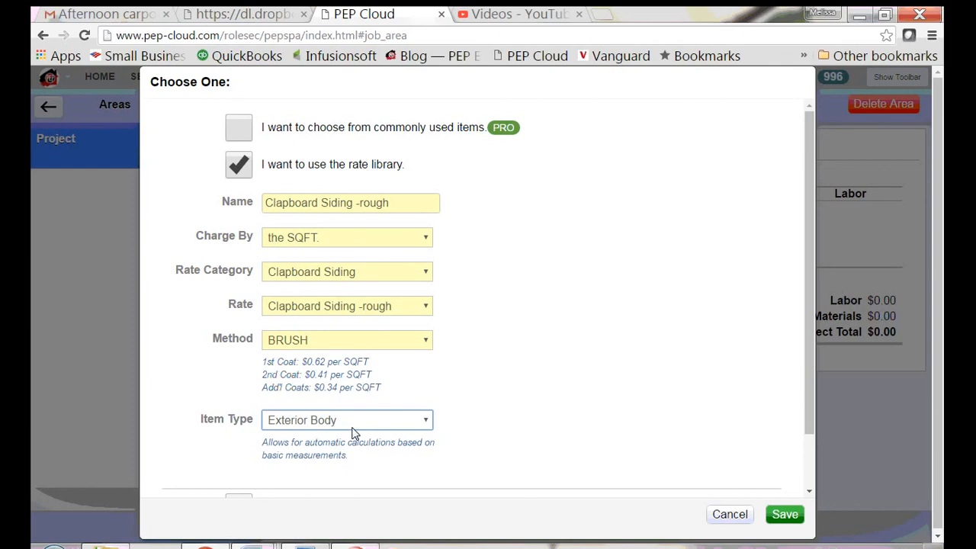
# Keep Exterior Body as the item type and save the clapboard siding item
pyautogui.click(347, 427)
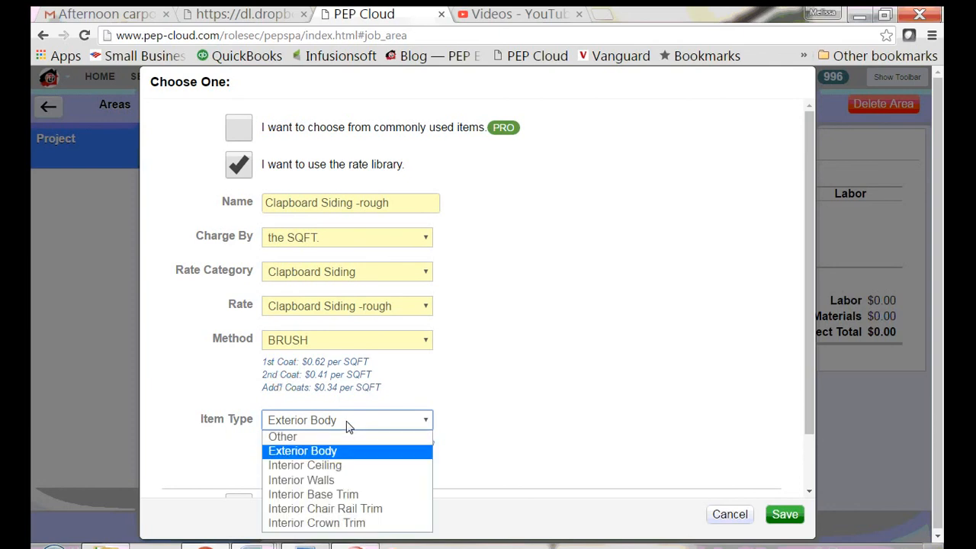
pyautogui.click(382, 456)
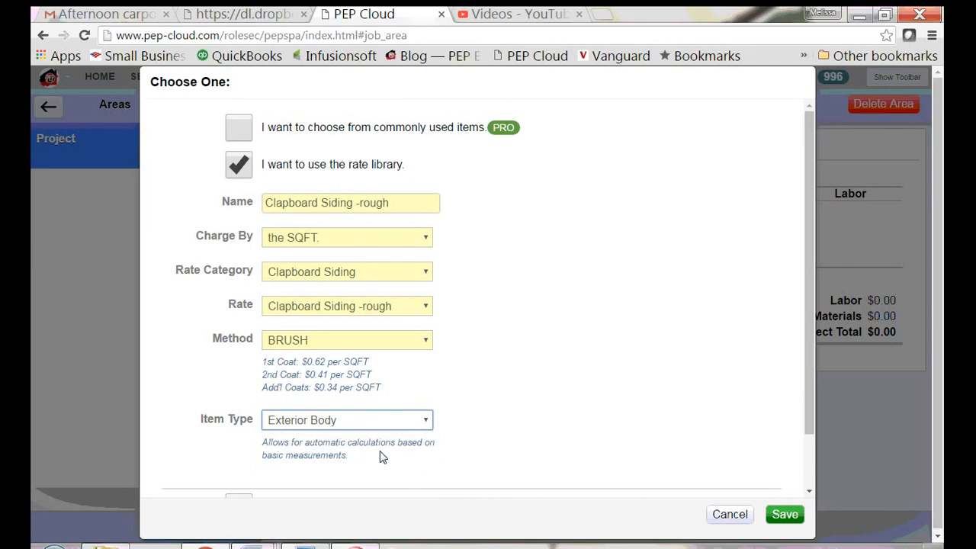
pyautogui.click(785, 514)
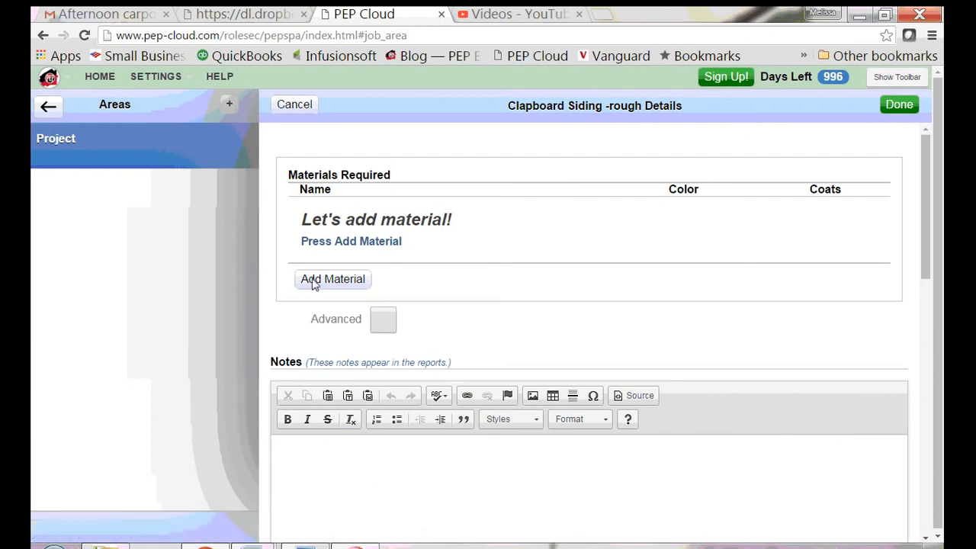
# Start a material for the clapboard siding item, choosing SWP Emerald Ext Flat with the Textured Surface application
pyautogui.click(314, 280)
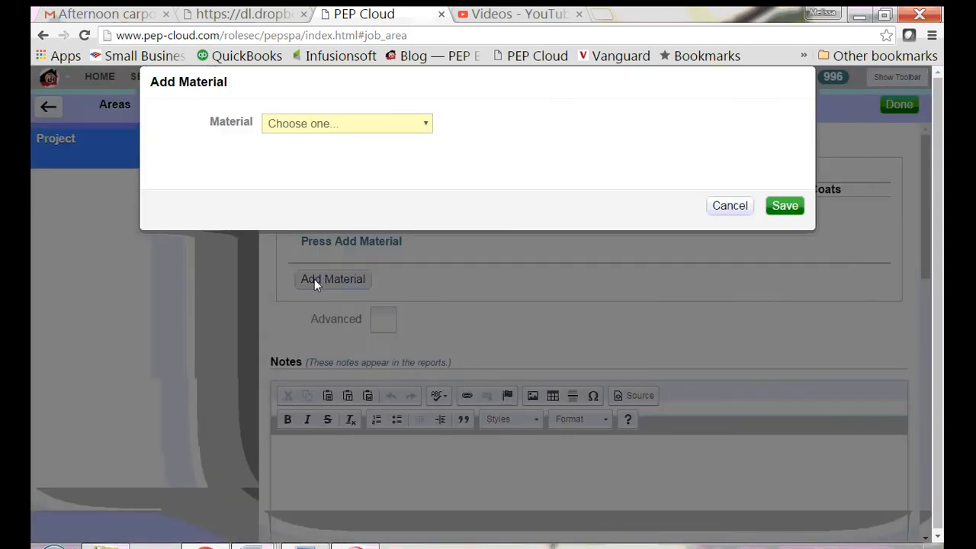
pyautogui.click(375, 125)
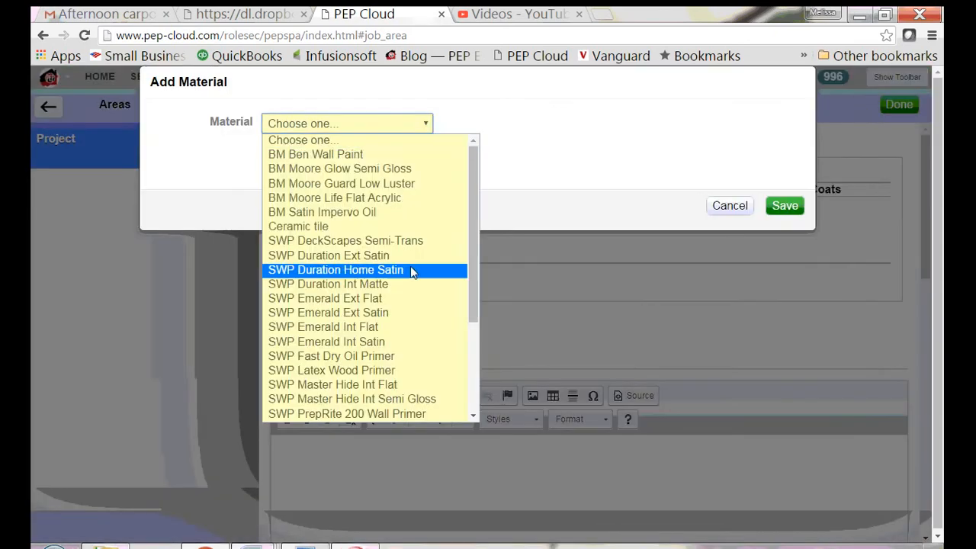
pyautogui.click(366, 296)
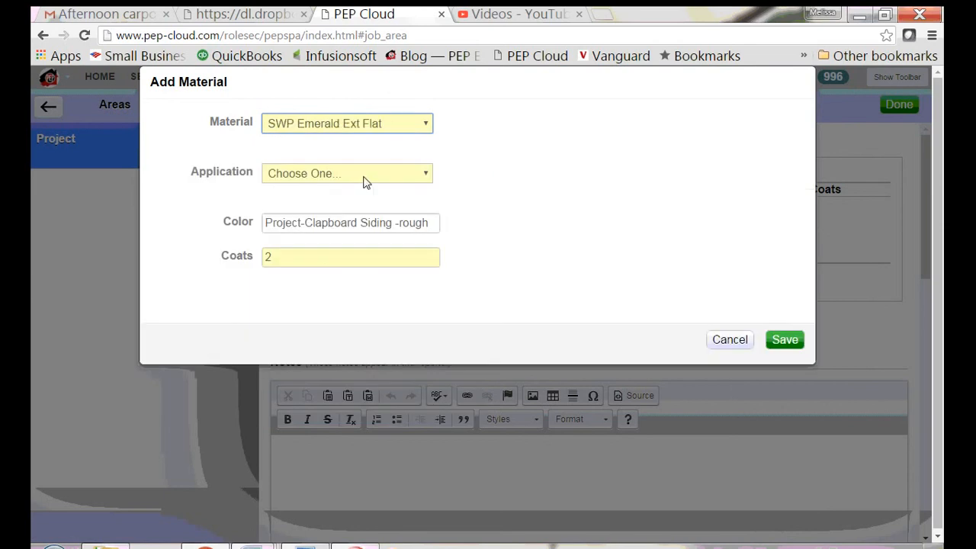
pyautogui.click(364, 174)
pyautogui.click(354, 218)
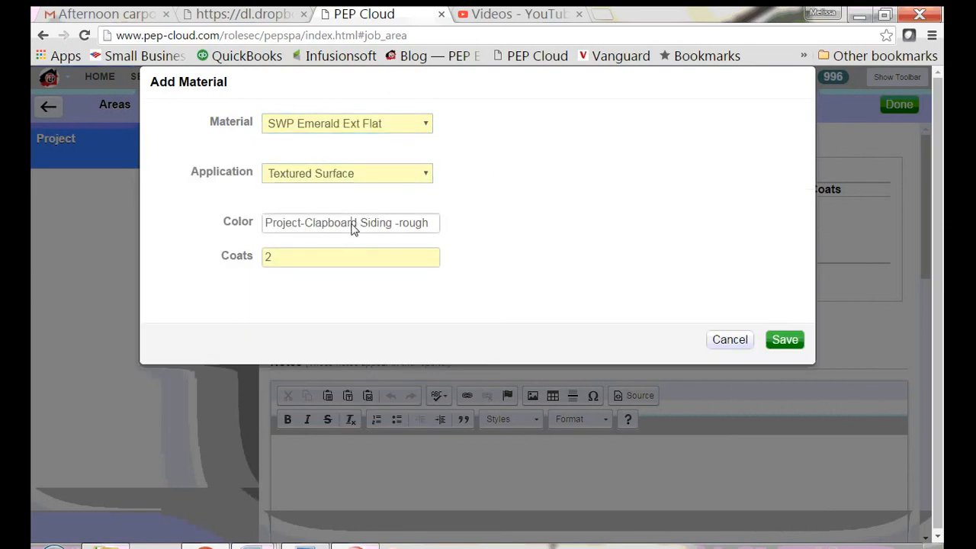
# Set the material's color to TBD, save the material and finish the clapboard siding item's details
pyautogui.tripleClick(353, 226)
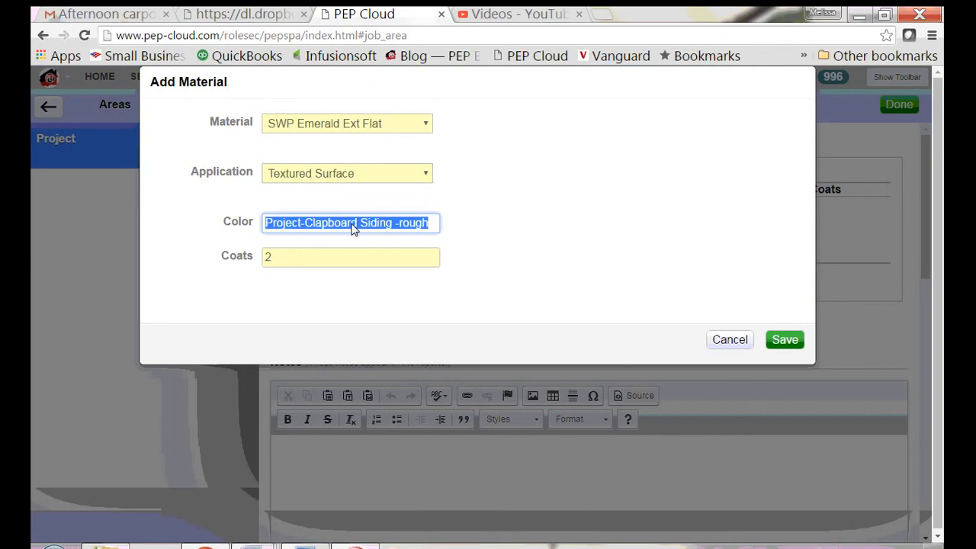
pyautogui.write('TBD')
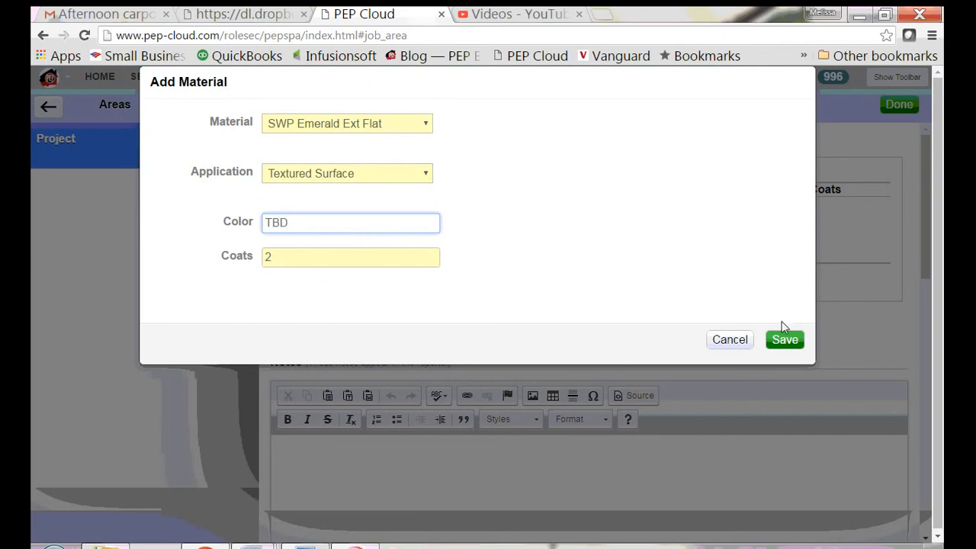
pyautogui.click(785, 340)
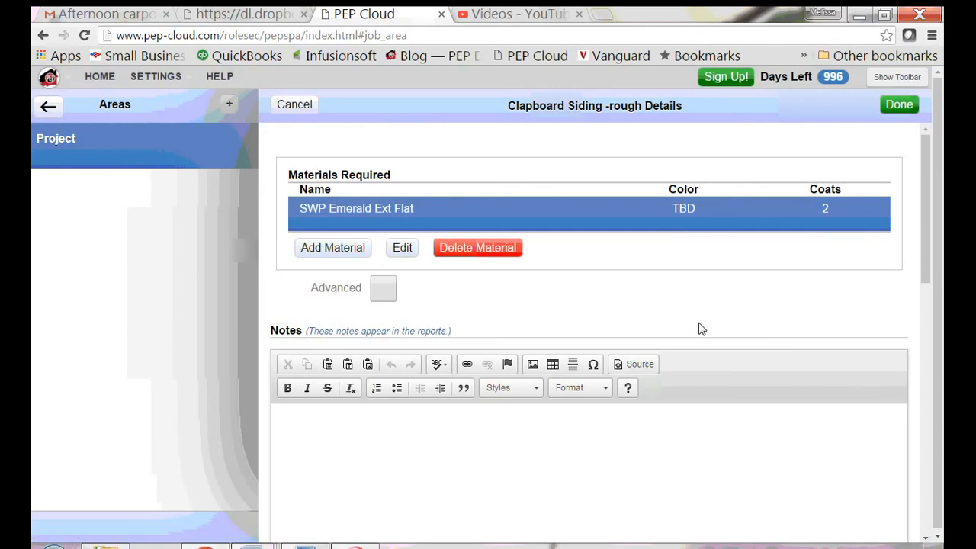
pyautogui.click(900, 107)
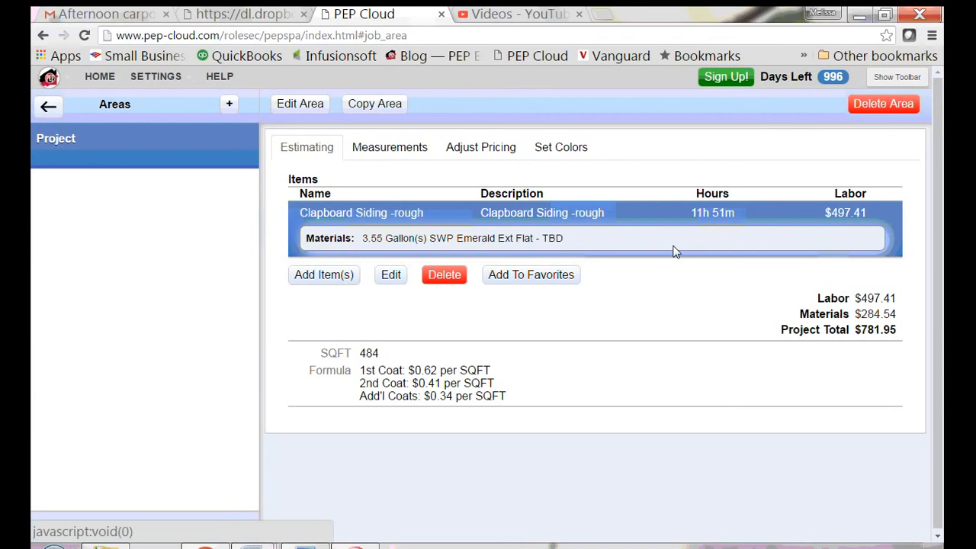
# Add the clapboard siding item to favorites under the name "Clapboard Siding -rough SW emerald ex flat"
pyautogui.click(537, 278)
pyautogui.click(409, 131)
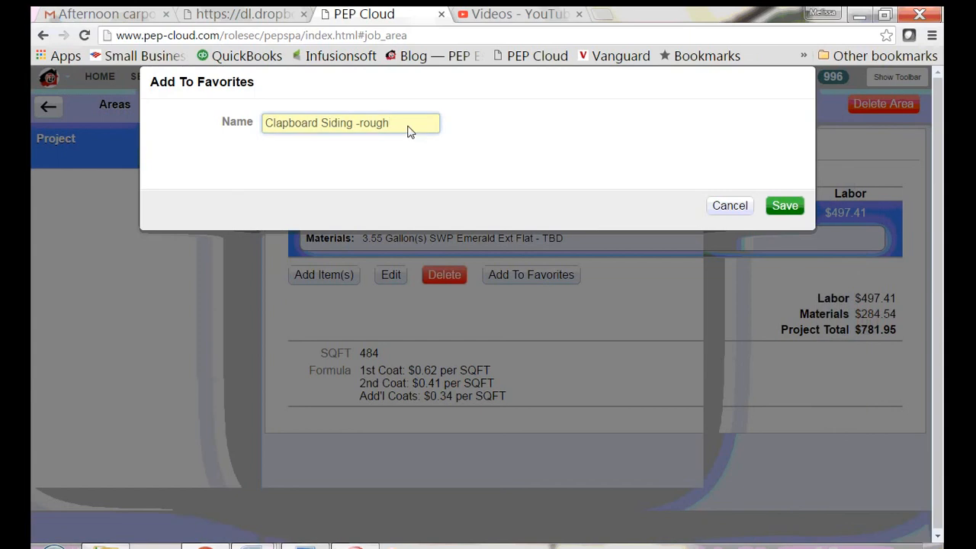
pyautogui.write('SW eme')
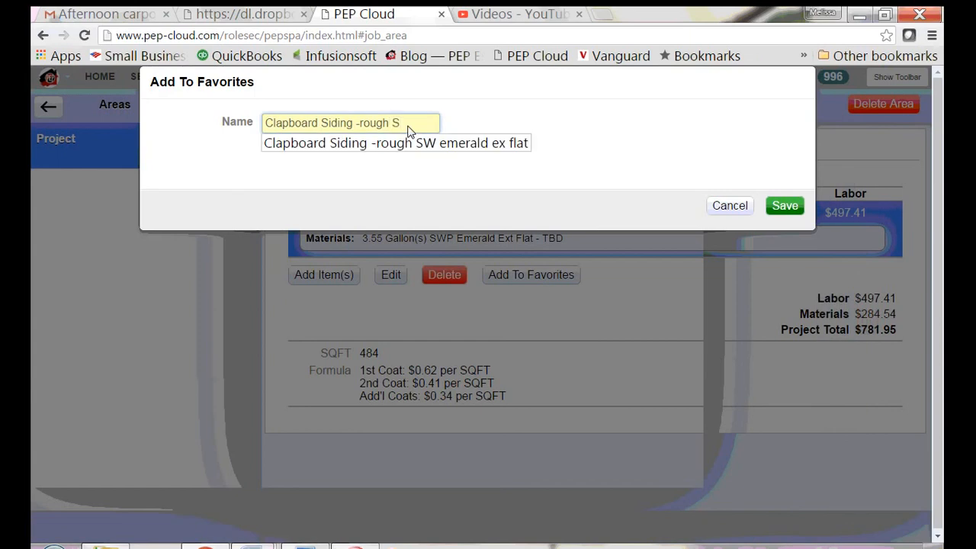
pyautogui.click(781, 205)
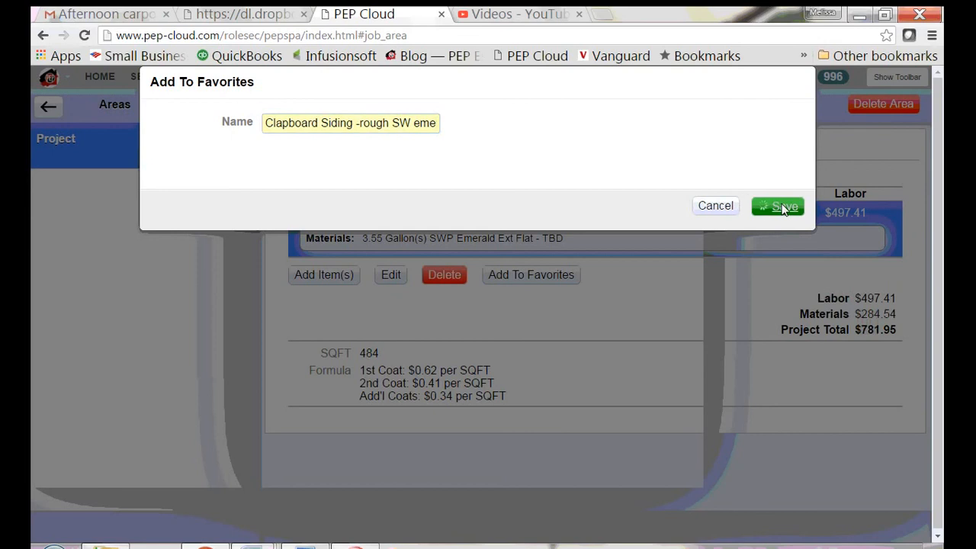
pyautogui.click(619, 171)
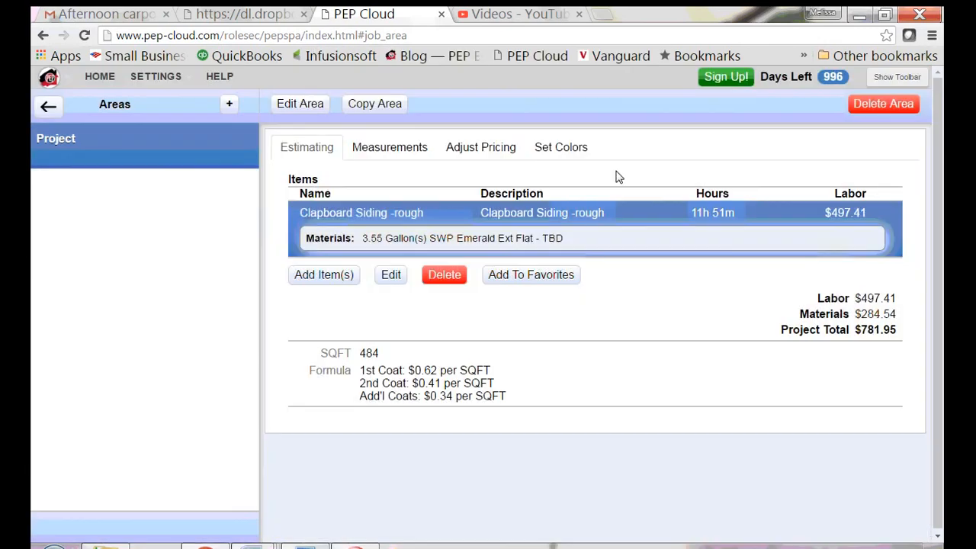